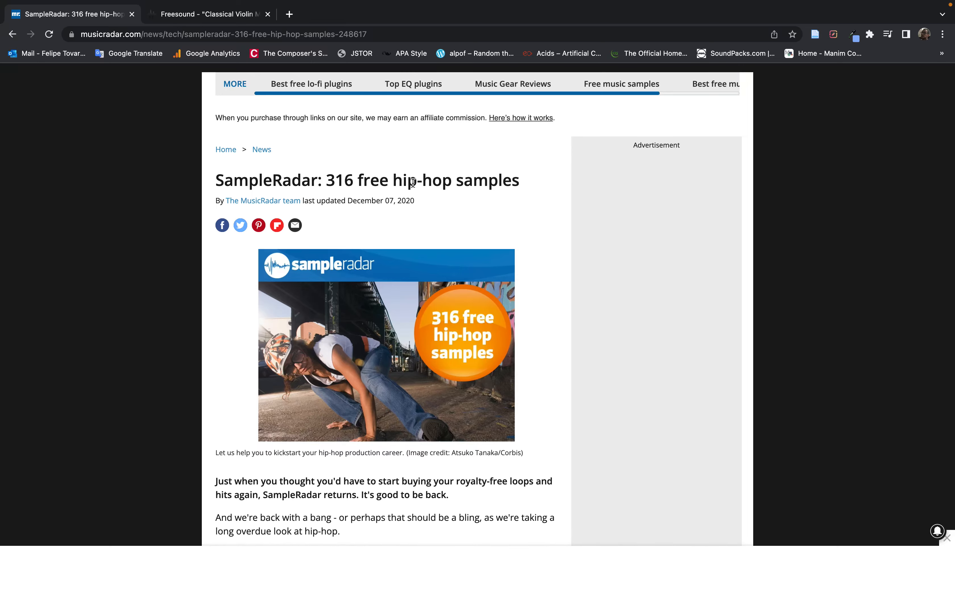
# In Finder, open the musicradar-hiphop-samples folder and expand the 94bpm, 90bpm, 85bpm and 97bpm subfolders to examine their instrument folders
pyautogui.hotkey('ctrl', 'Left')
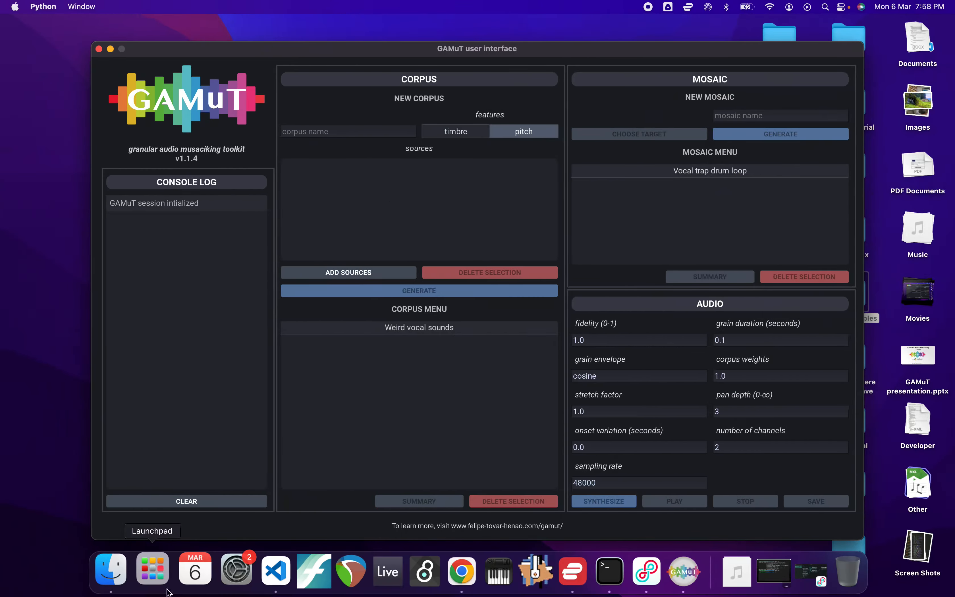
pyautogui.click(111, 570)
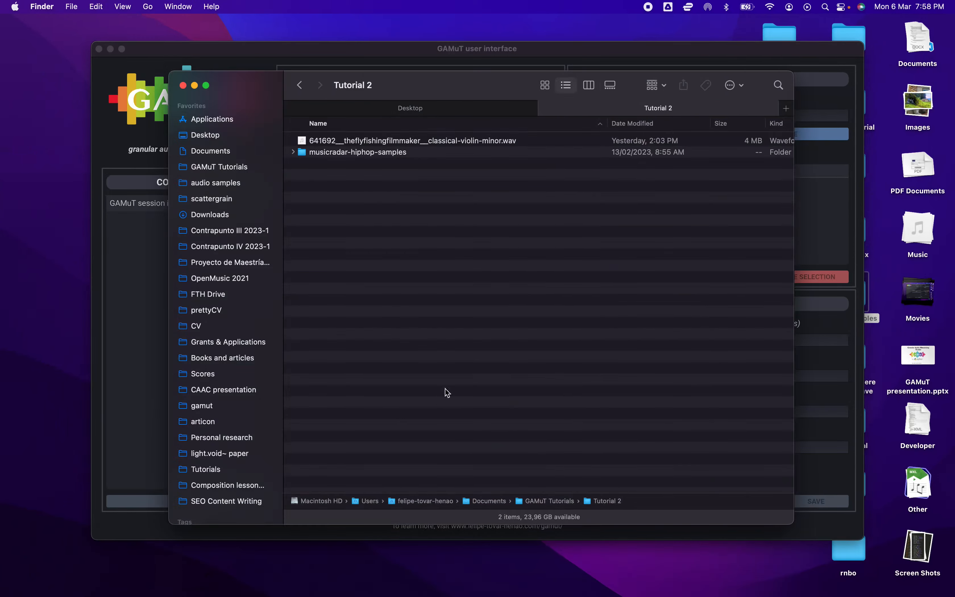
pyautogui.doubleClick(439, 154)
pyautogui.click(415, 161)
pyautogui.press('Right')
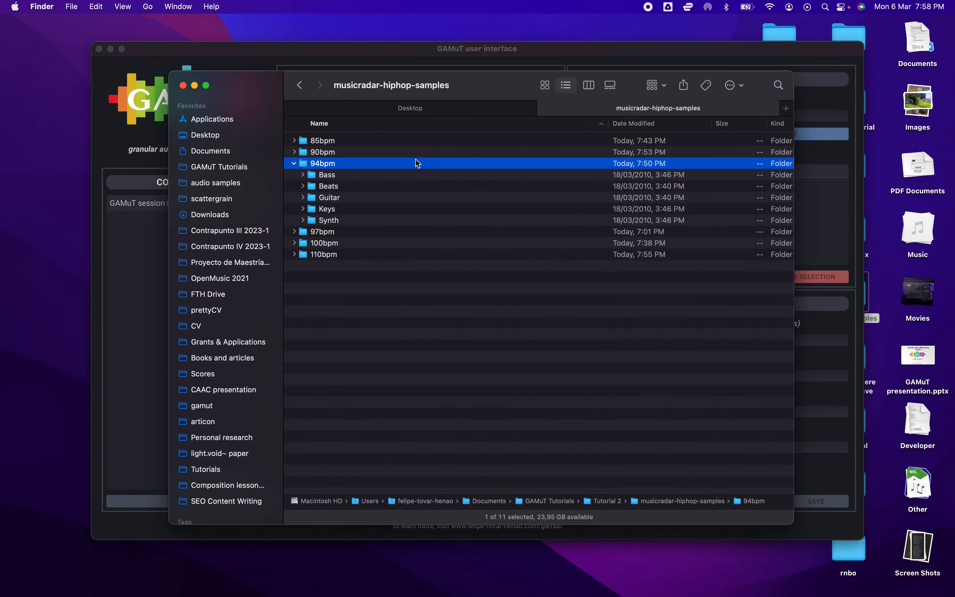
pyautogui.click(398, 151)
pyautogui.press('Right')
pyautogui.press('Up')
pyautogui.press('Right')
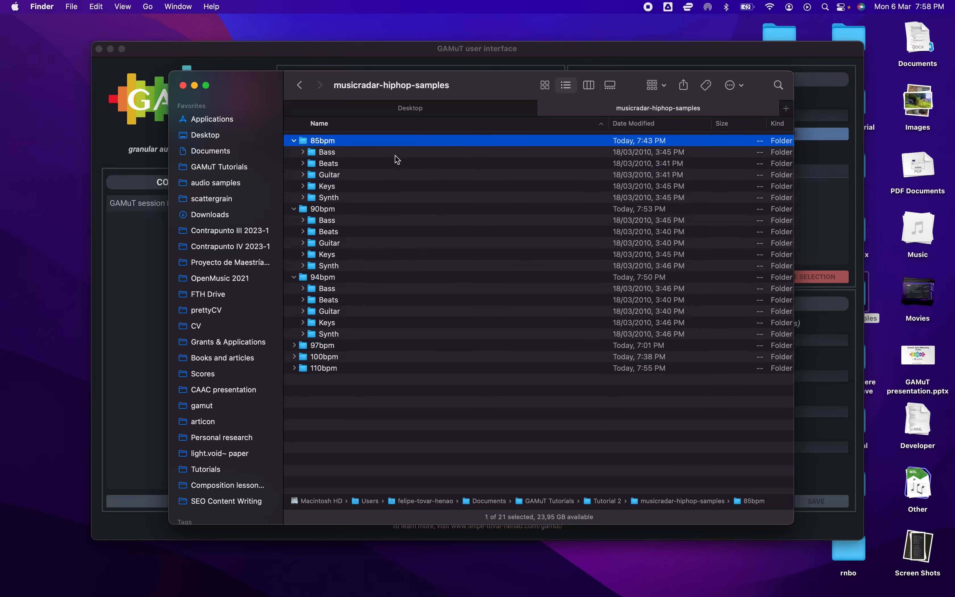
pyautogui.click(379, 164)
pyautogui.click(368, 346)
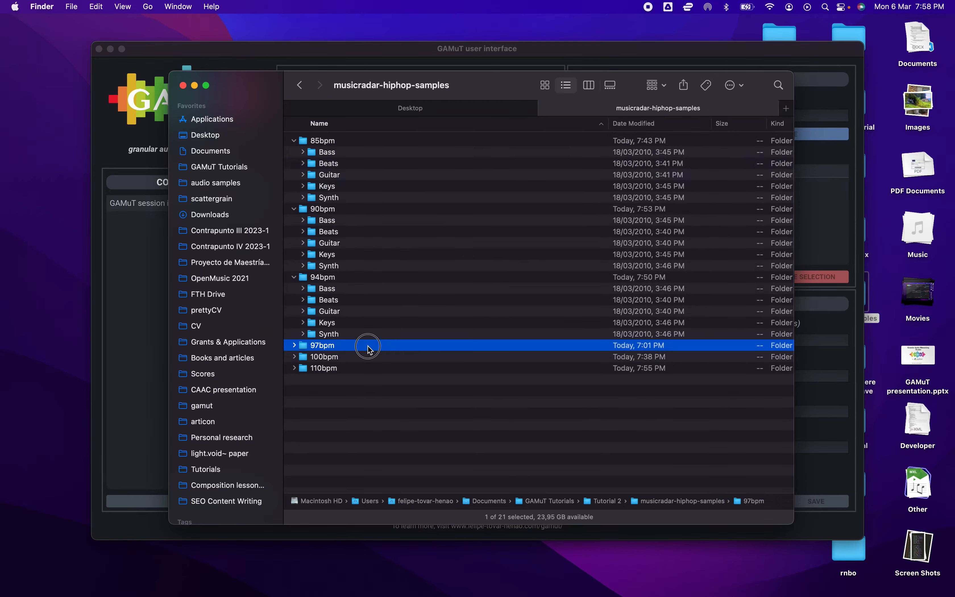
pyautogui.press('Right')
# Expand the Bass folder under 94bpm and preview its first bassline samples, starting with BasslineK01 94C-01.wav
pyautogui.click(345, 292)
pyautogui.press('Right')
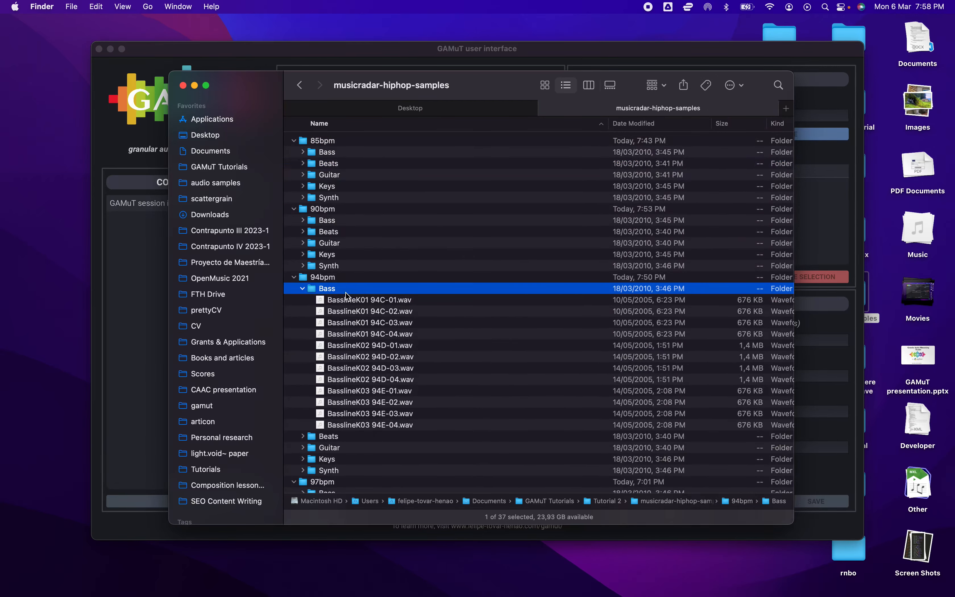
pyautogui.press('Down')
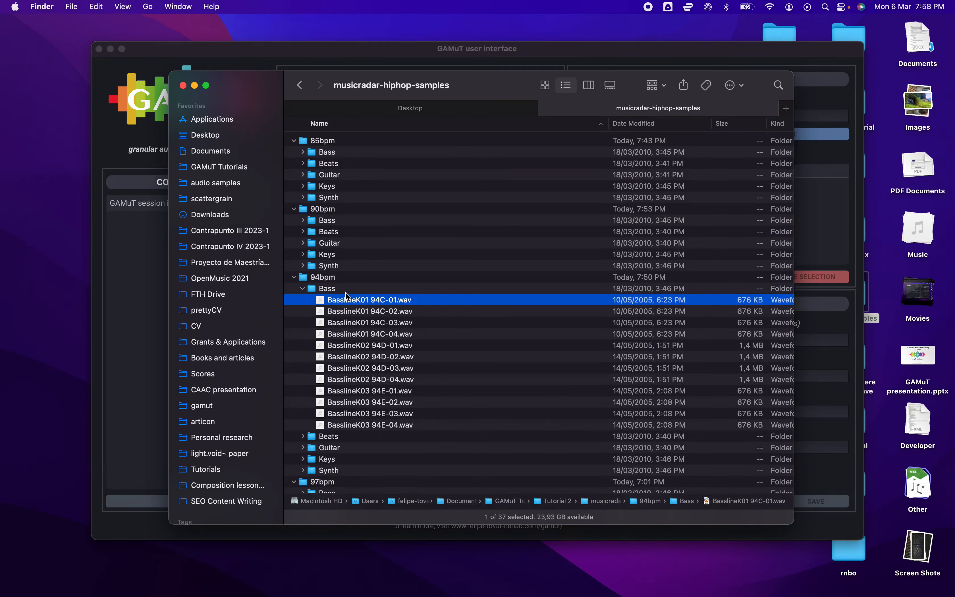
pyautogui.press('space')
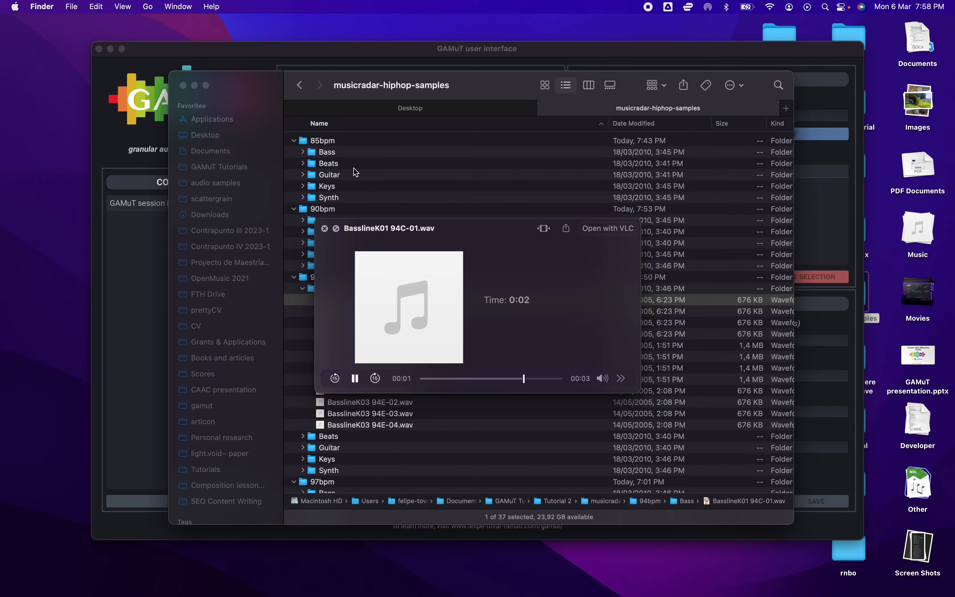
pyautogui.press('space')
pyautogui.press('Down')
pyautogui.press('space')
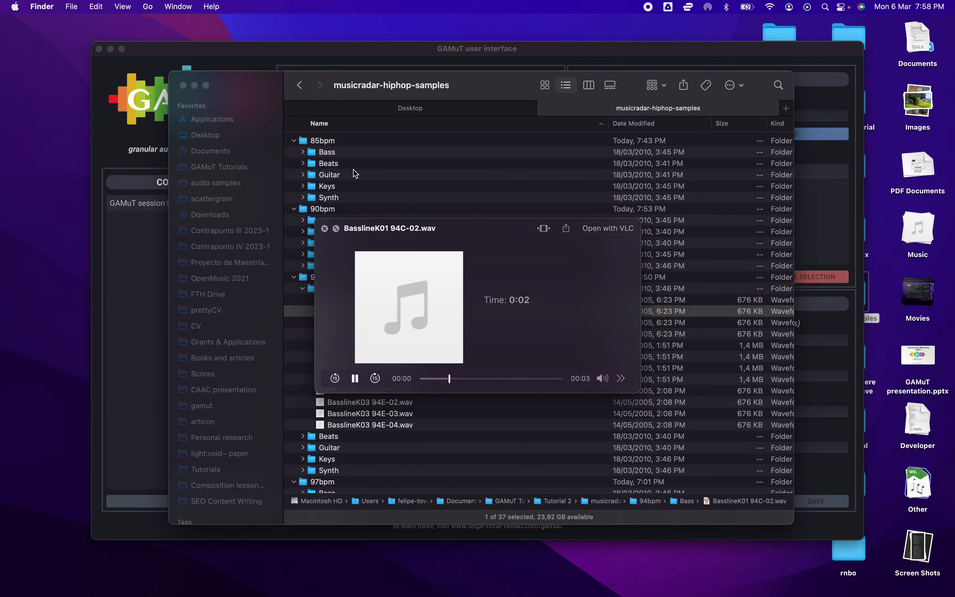
pyautogui.press('Down')
pyautogui.press('space')
# Preview GuitarlineK02 85A-01.wav and 85A-02.wav in the 85bpm Guitar folder, and collapse that folder
pyautogui.click(346, 174)
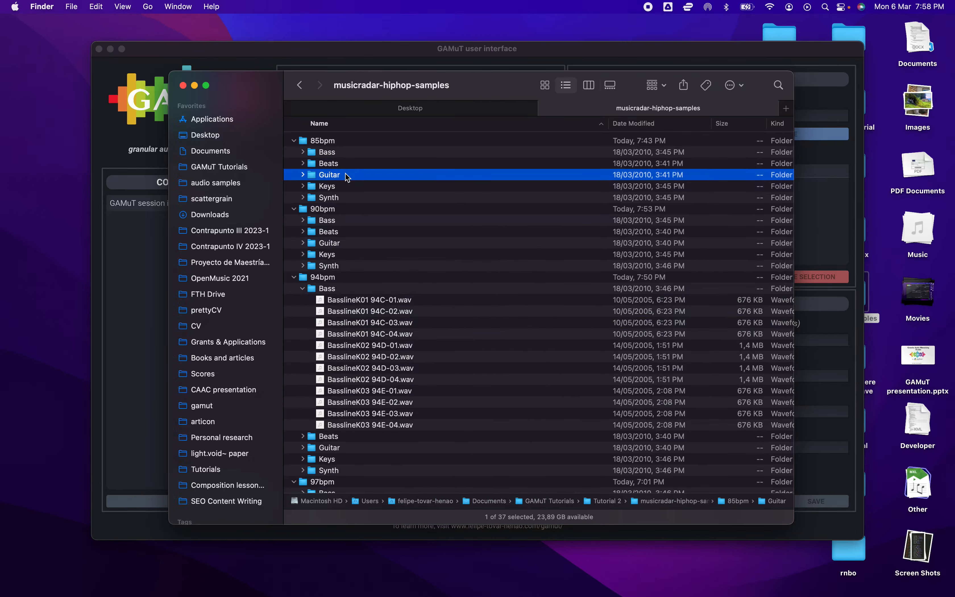
pyautogui.press('Right')
pyautogui.press('Down')
pyautogui.press('space')
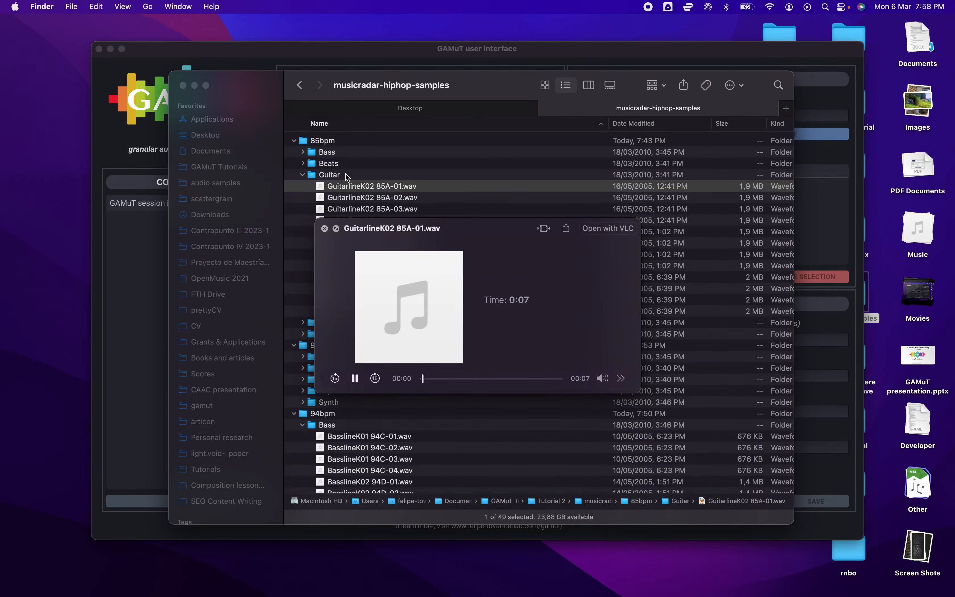
pyautogui.press('Down')
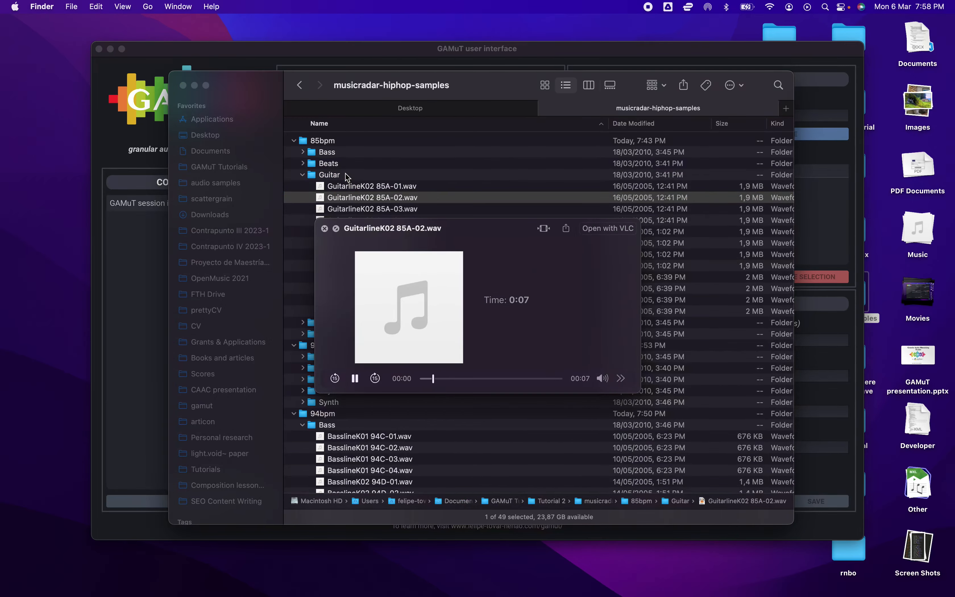
pyautogui.press('space')
pyautogui.click(346, 174)
pyautogui.press('Left')
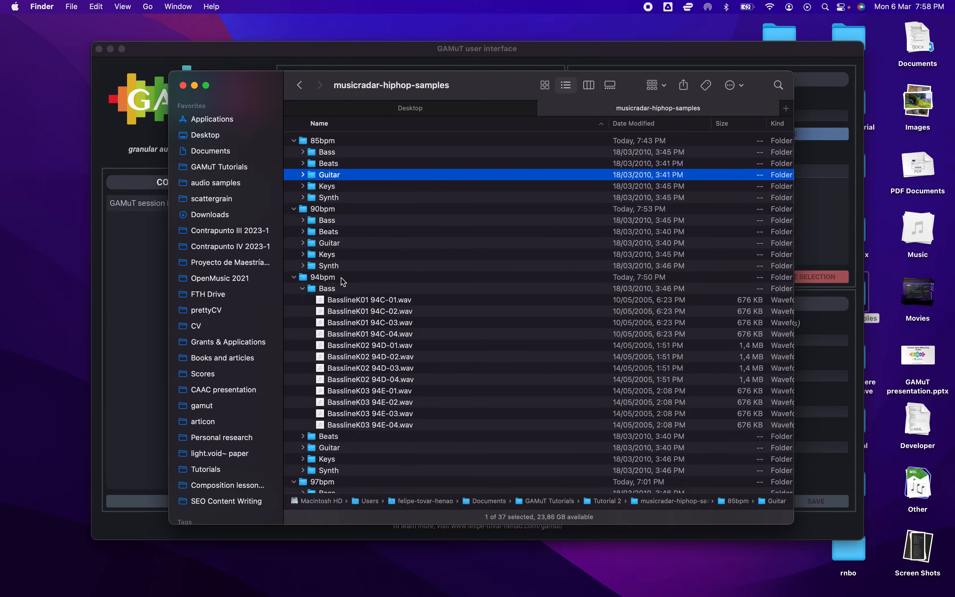
# Collapse all expanded sample folders, return to the Tutorial 2 folder and move the Finder window aside
pyautogui.click(340, 279)
pyautogui.press('super+a')
pyautogui.press('Left')
pyautogui.press('super+Up')
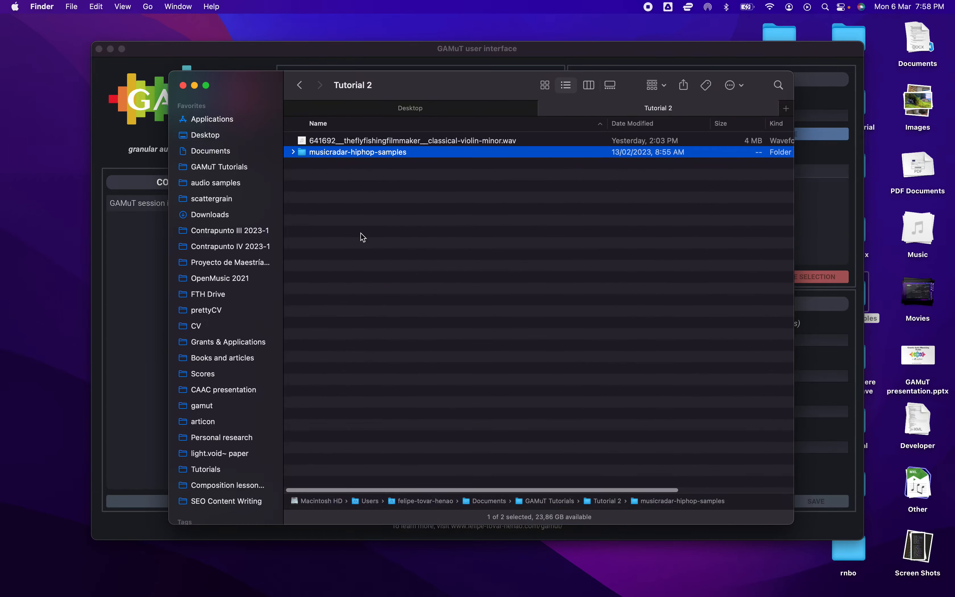
pyautogui.moveTo(242, 94); pyautogui.dragTo(331, 206)
# In GAMuT, add the musicradar-hiphop-samples folder as a source for a new corpus and name it "Hip hop corpus"
pyautogui.click(283, 115)
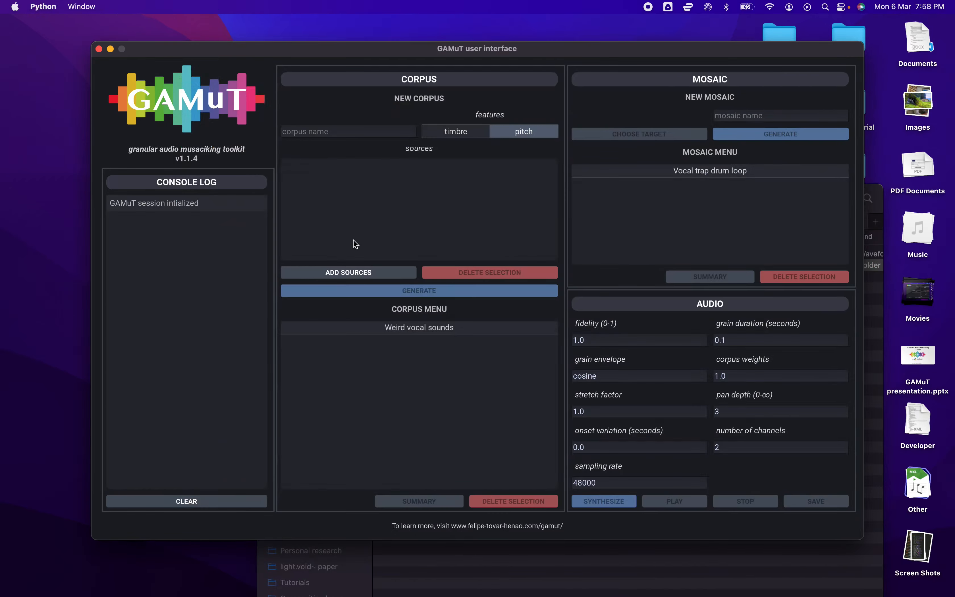
pyautogui.click(356, 272)
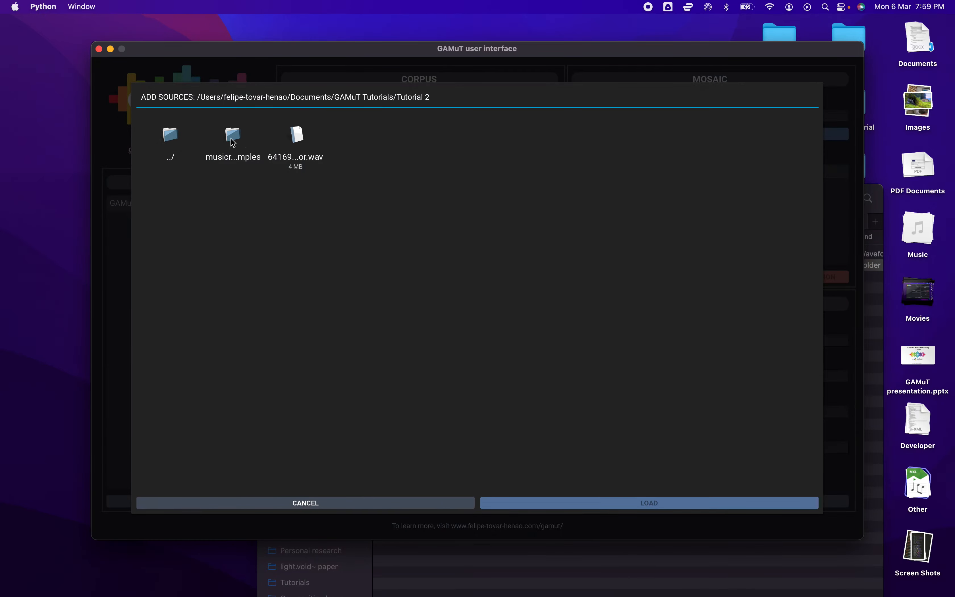
pyautogui.click(232, 139)
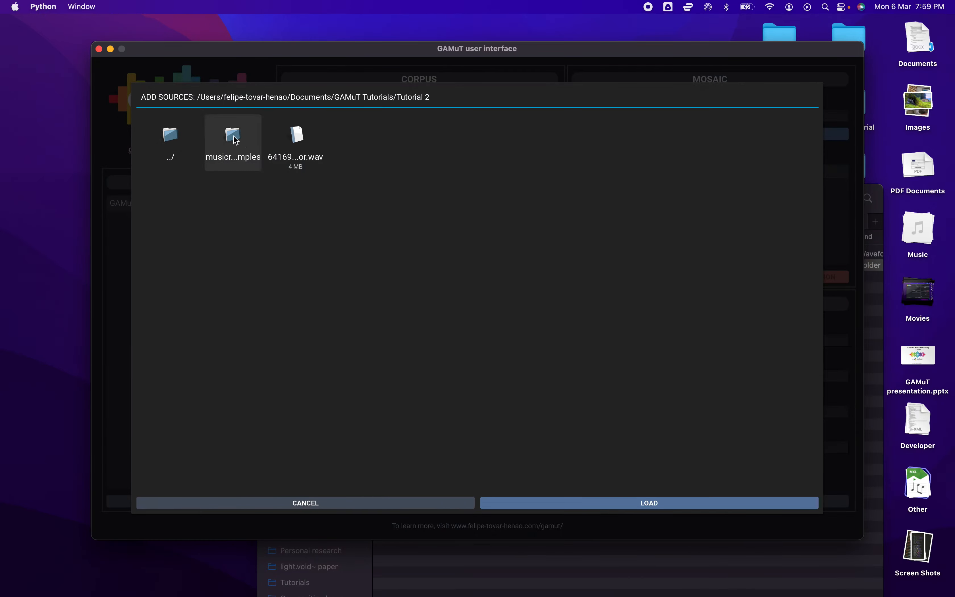
pyautogui.click(623, 501)
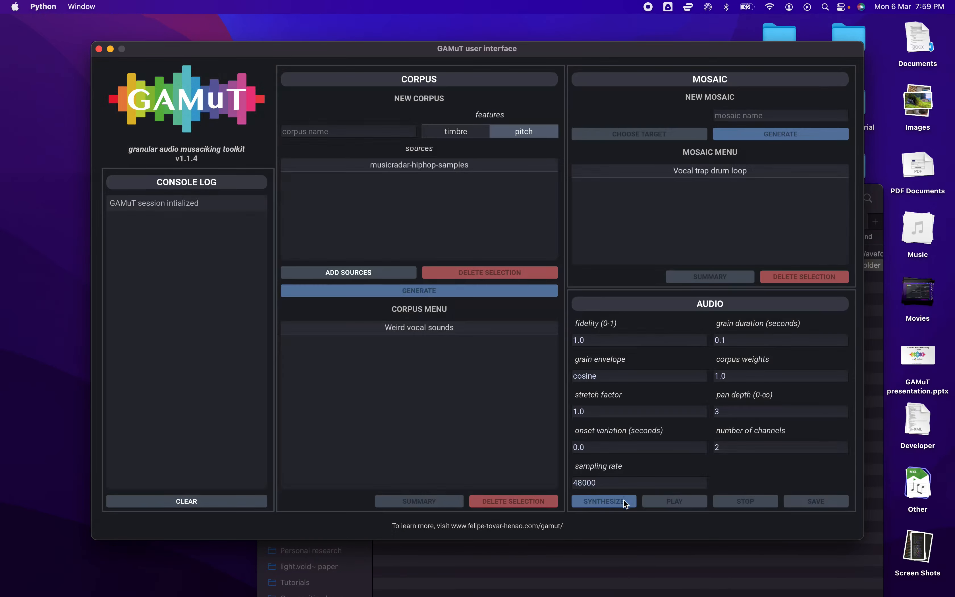
pyautogui.click(337, 133)
pyautogui.write('Hip hop corpus')
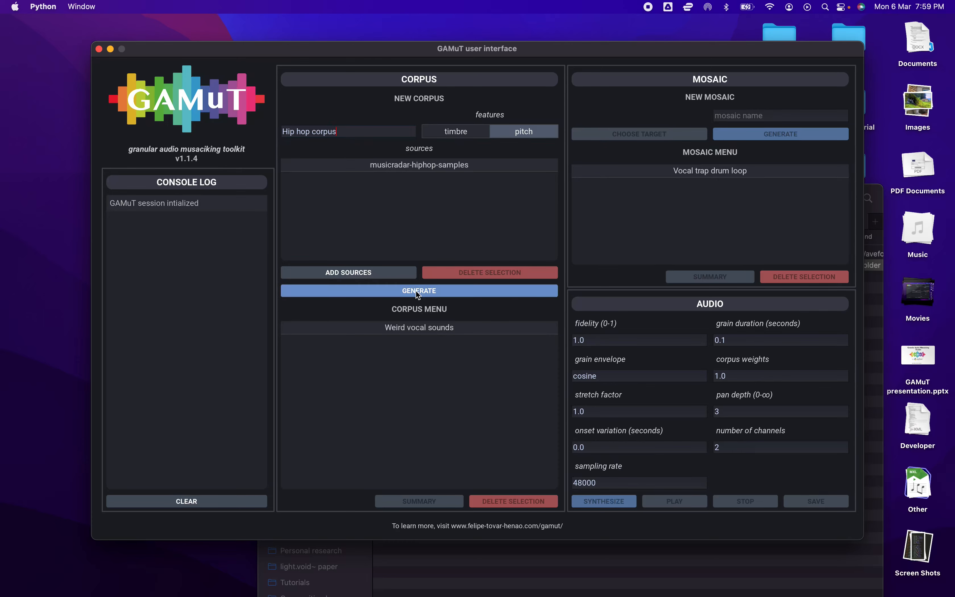
# Switch to Finder, reopen musicradar-hiphop-samples and examine the audio files nested in the 85bpm Bass folder
pyautogui.click(466, 560)
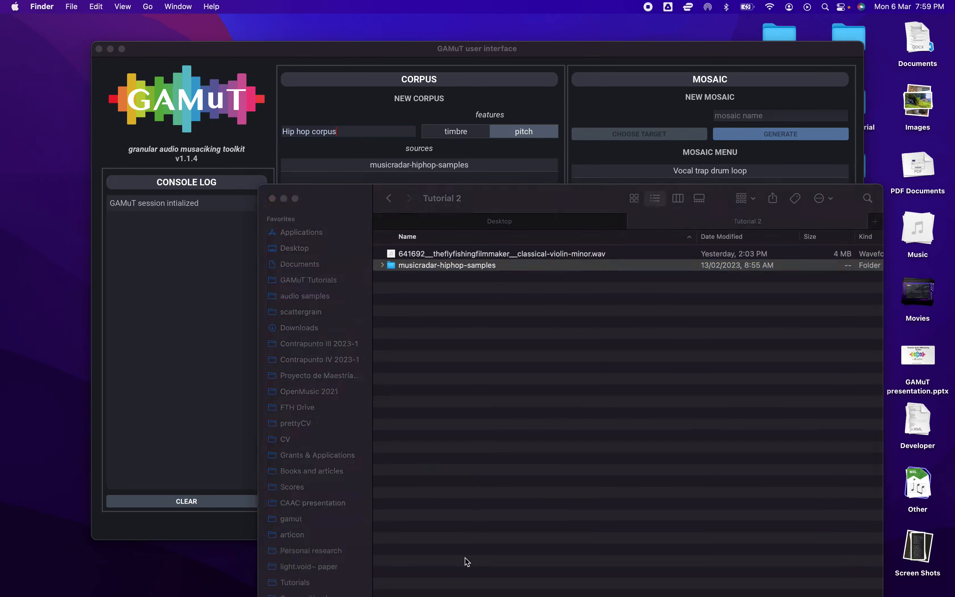
pyautogui.doubleClick(437, 266)
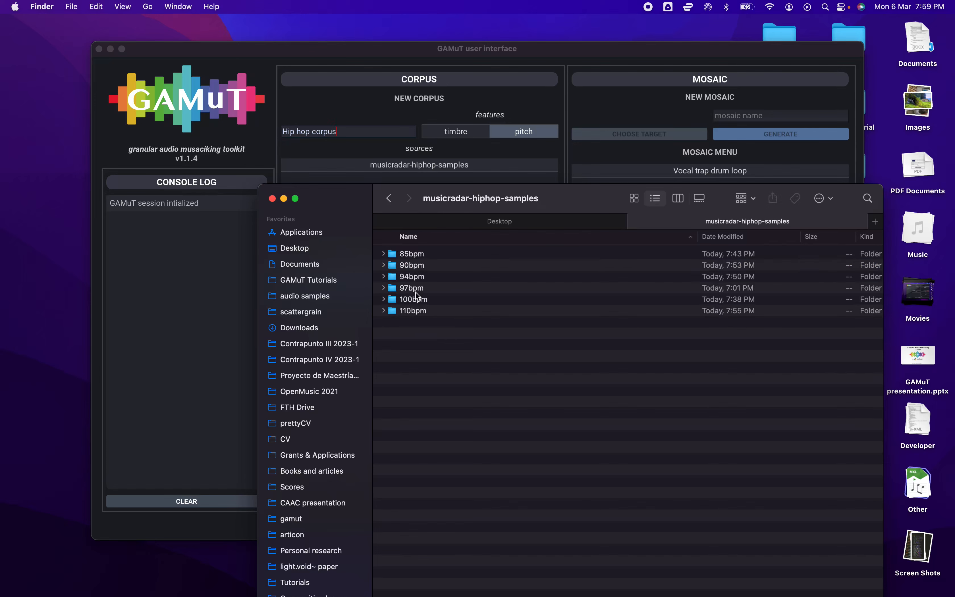
pyautogui.click(412, 255)
pyautogui.press('Right')
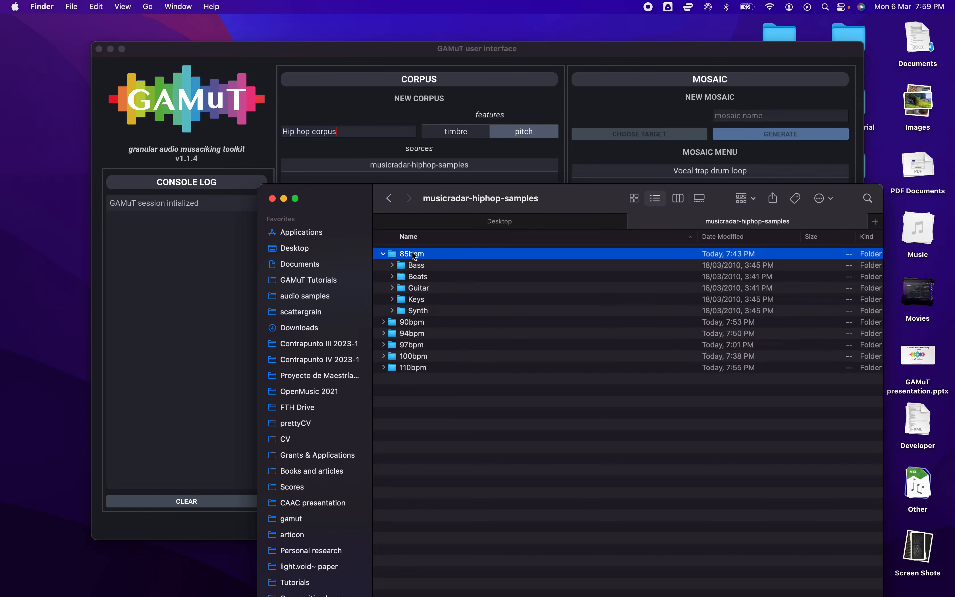
pyautogui.press('Down')
pyautogui.press('Right')
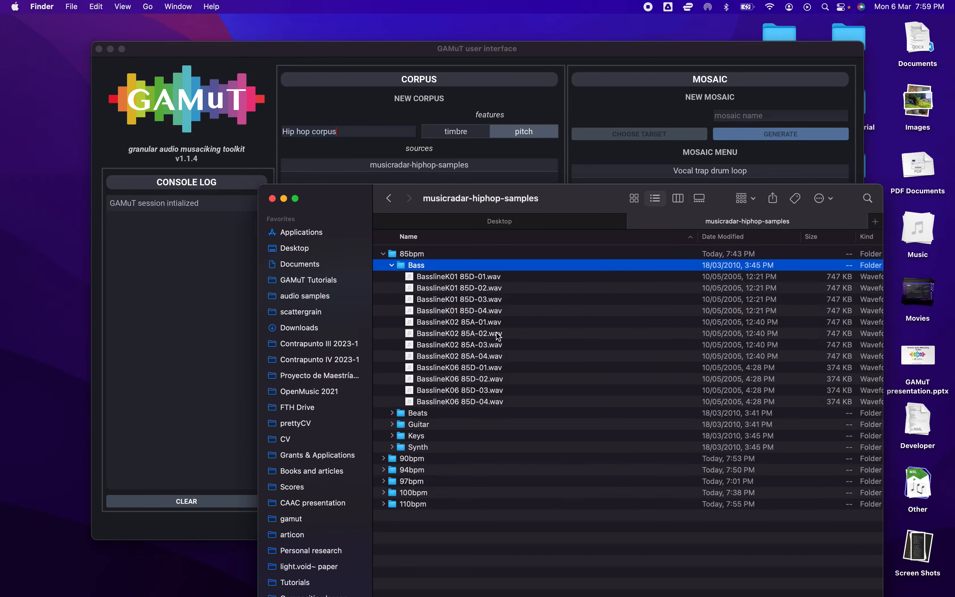
pyautogui.click(461, 277)
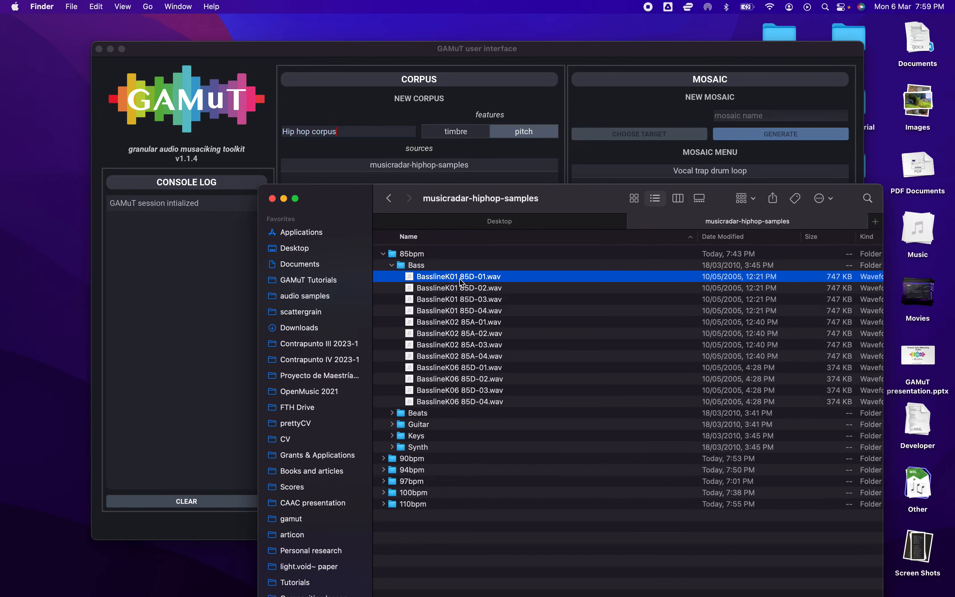
pyautogui.click(443, 265)
pyautogui.press('Left')
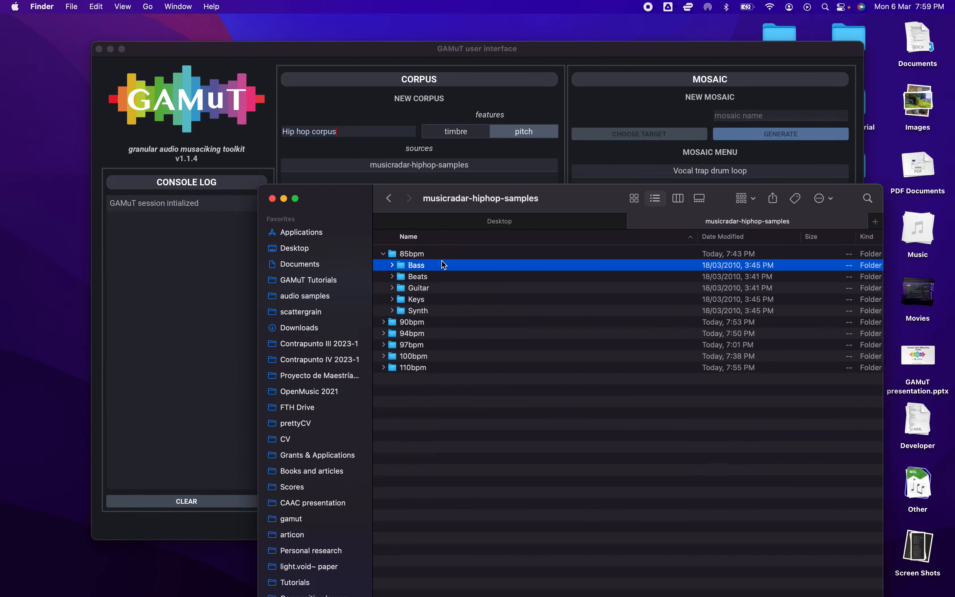
# Examine the audio files in the 90bpm Bass folder, collapse the folders and return to Tutorial 2
pyautogui.press('Left')
pyautogui.press('Left')
pyautogui.press('Down')
pyautogui.press('Right')
pyautogui.press('Down')
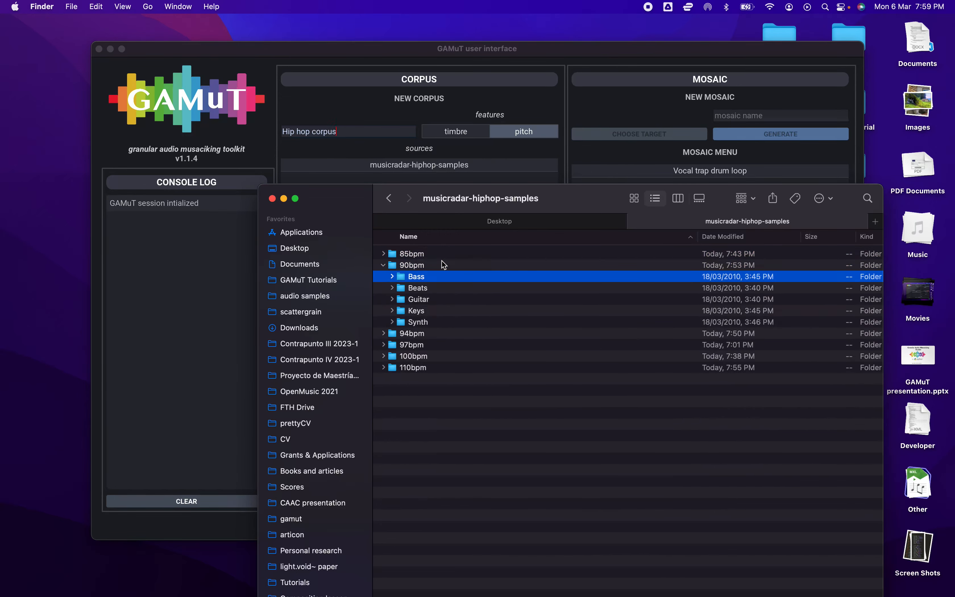
pyautogui.press('Right')
pyautogui.press('Down')
pyautogui.press('Left')
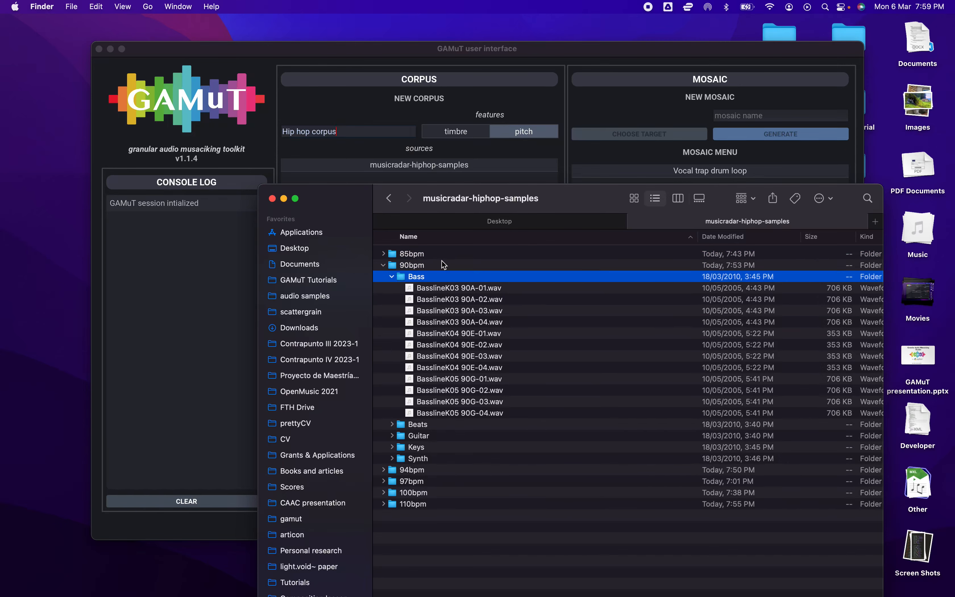
pyautogui.press('Left')
pyautogui.press('Left')
pyautogui.press('Left')
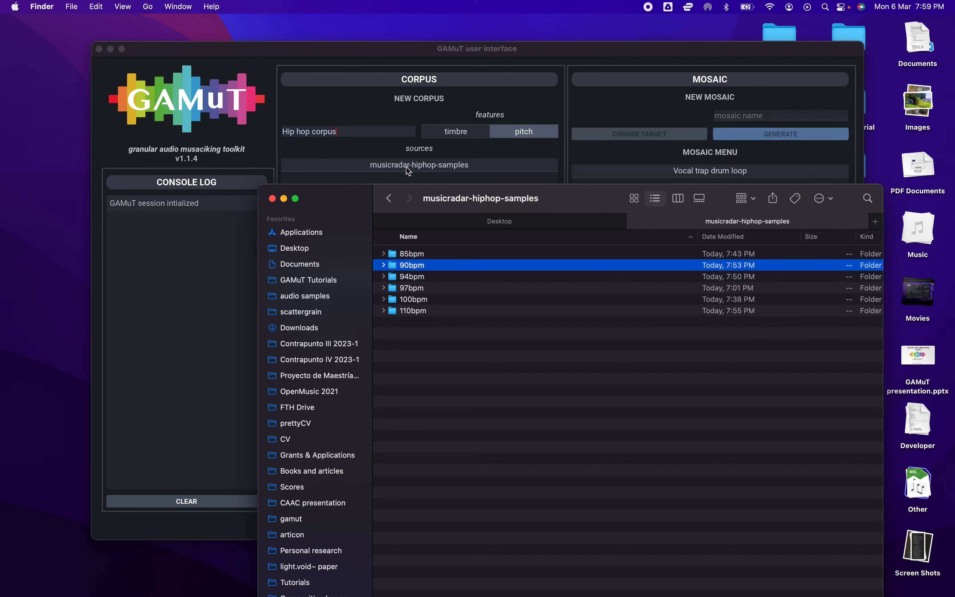
pyautogui.press('super+Up')
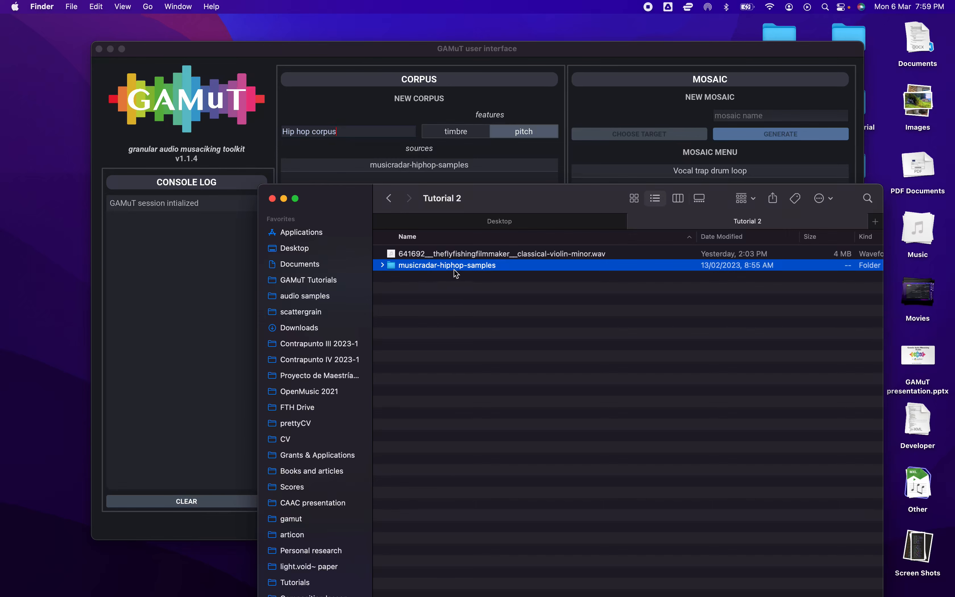
# Switch back to GAMuT and generate the Hip hop corpus from the added source folder
pyautogui.click(385, 109)
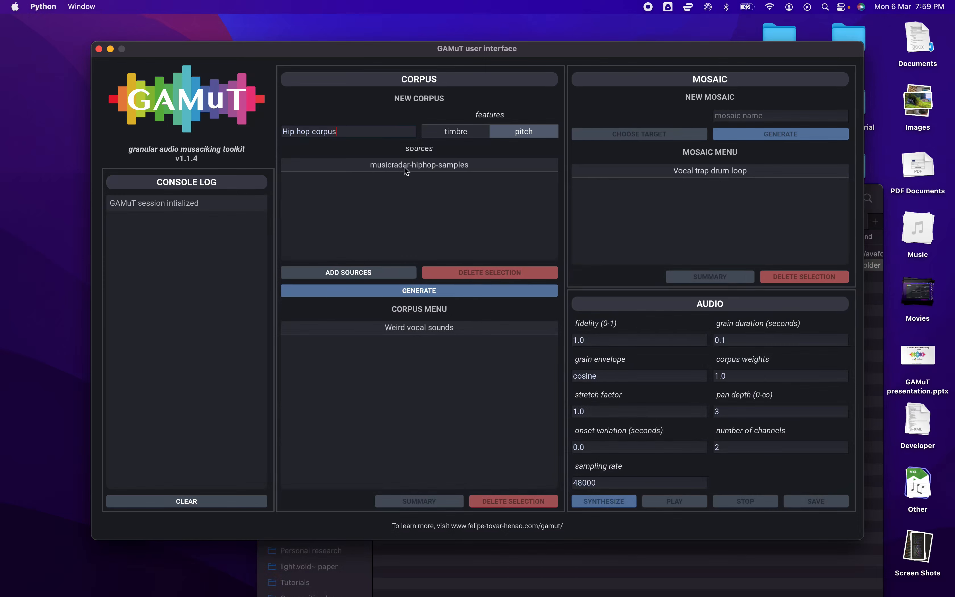
pyautogui.click(420, 291)
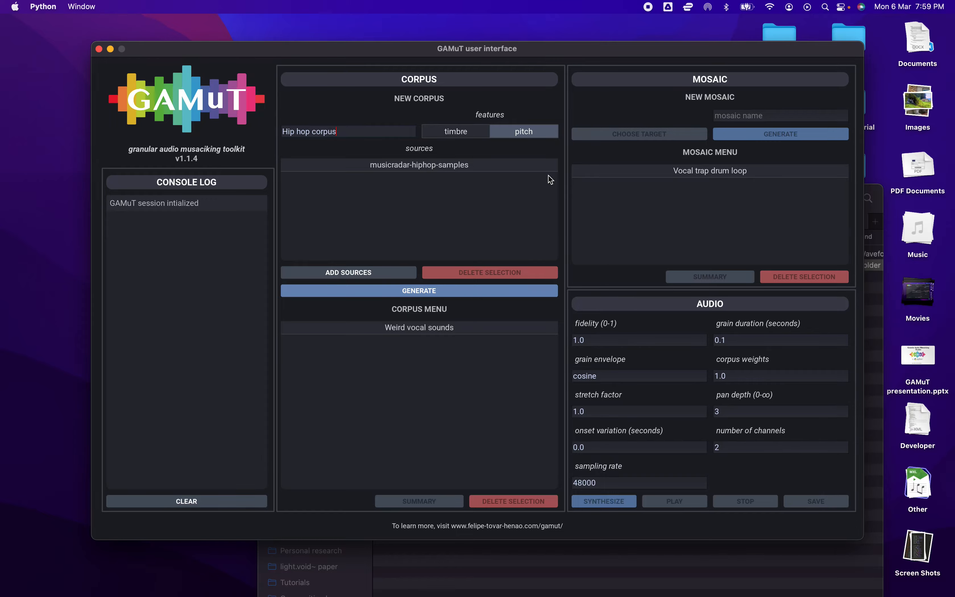
# Play the Classical Violin Minor sound on its Freesound page in Chrome and check the corpus generation in GAMuT
pyautogui.hotkey('ctrl', 'Right')
pyautogui.click(205, 19)
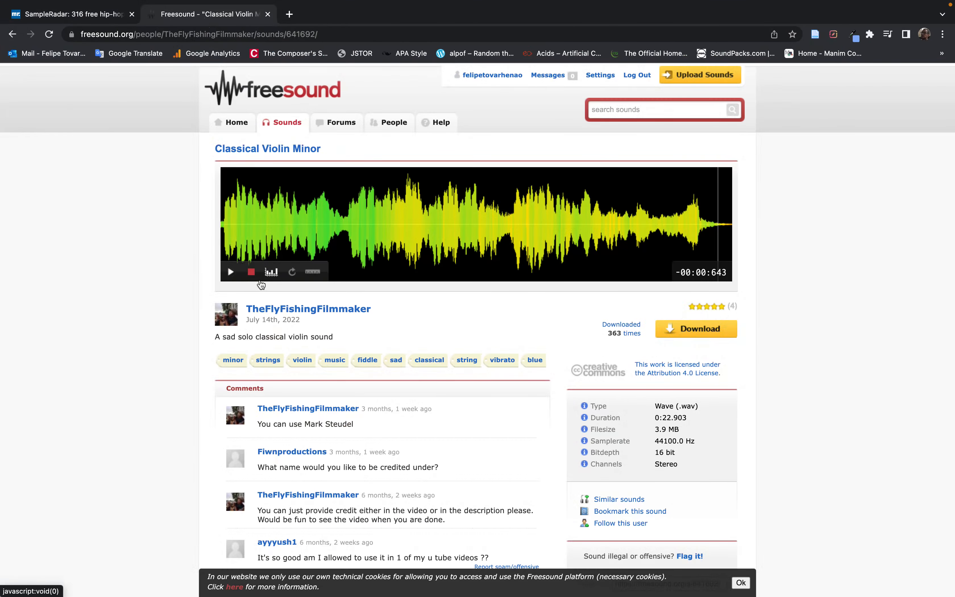
pyautogui.click(231, 272)
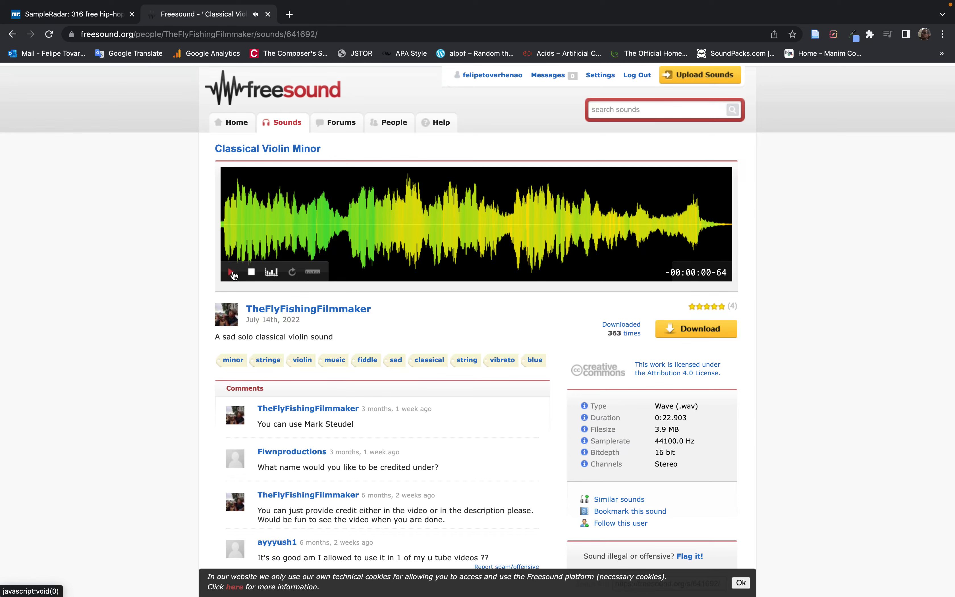
pyautogui.click(232, 272)
pyautogui.hotkey('ctrl', 'Left')
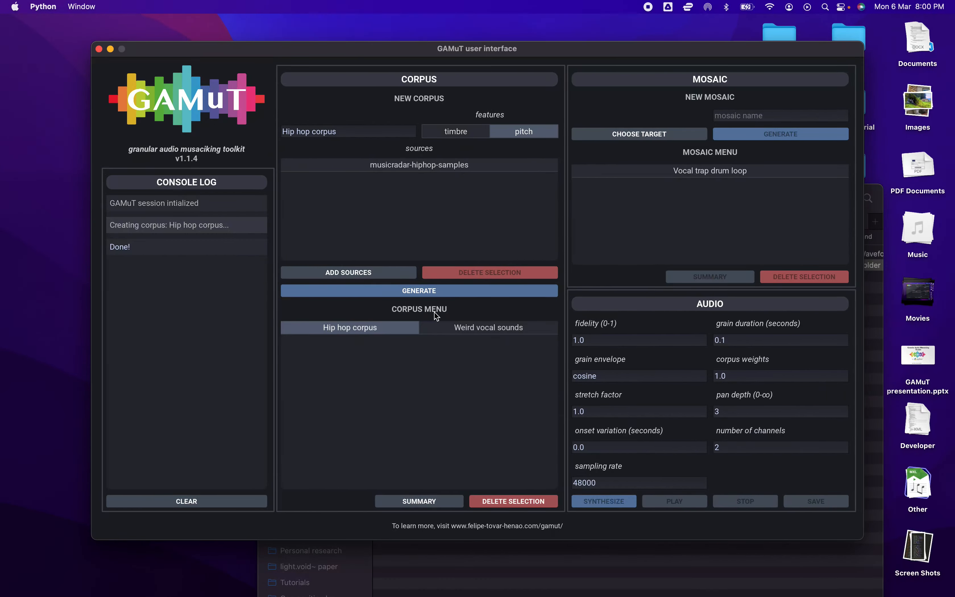
pyautogui.hotkey('ctrl', 'Right')
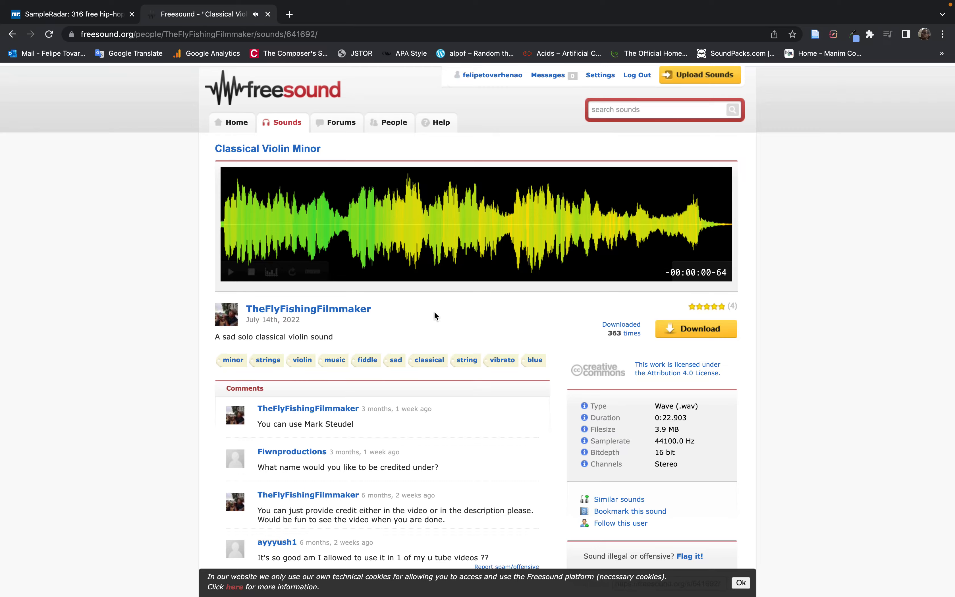
pyautogui.hotkey('ctrl', 'Left')
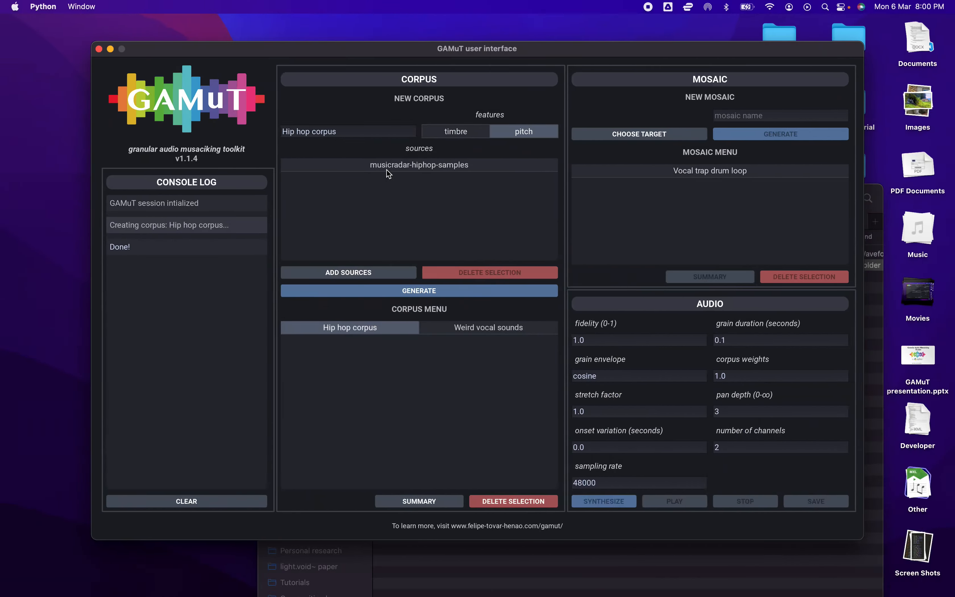
pyautogui.hotkey('ctrl', 'Right')
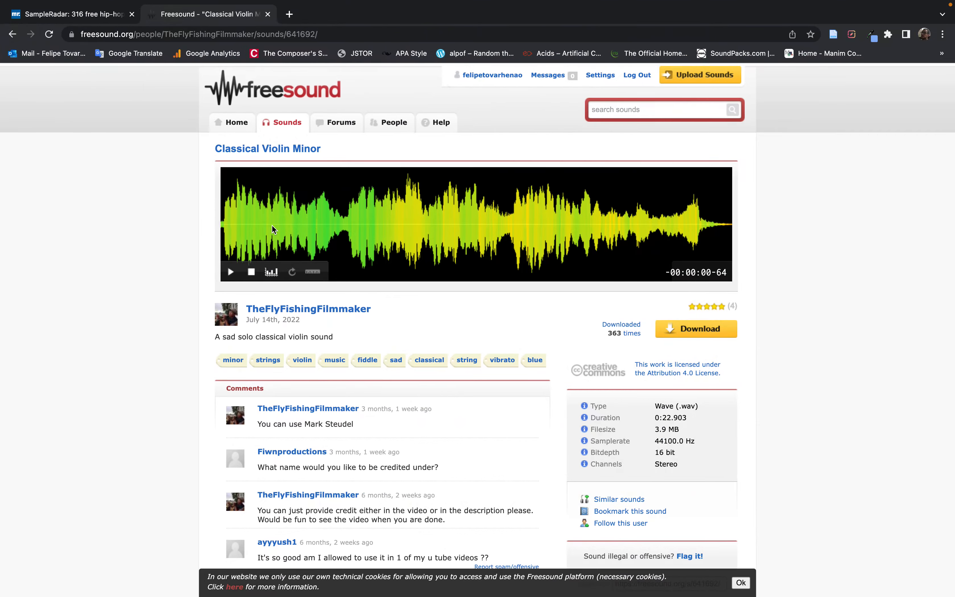
pyautogui.hotkey('ctrl', 'Left')
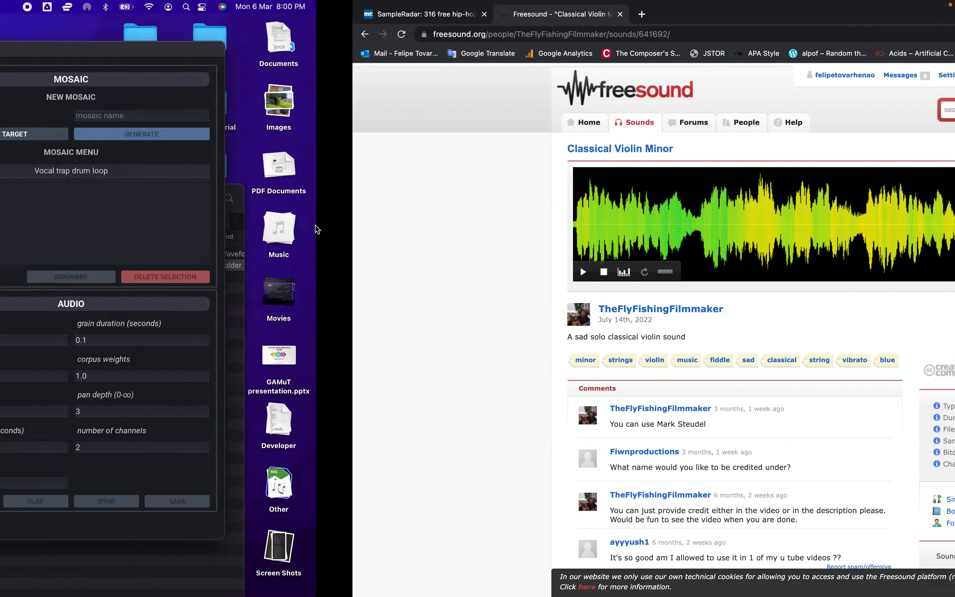
pyautogui.hotkey('ctrl', 'Right')
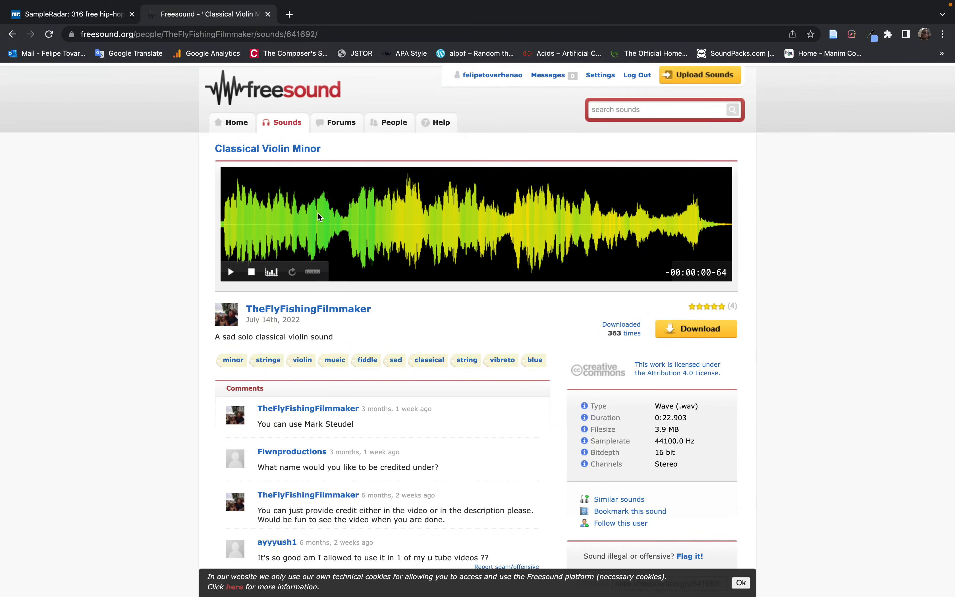
# Switch back to GAMuT and load the classical-violin-minor WAV file from the Tutorial 2 folder as the mosaic target
pyautogui.hotkey('ctrl', 'Left')
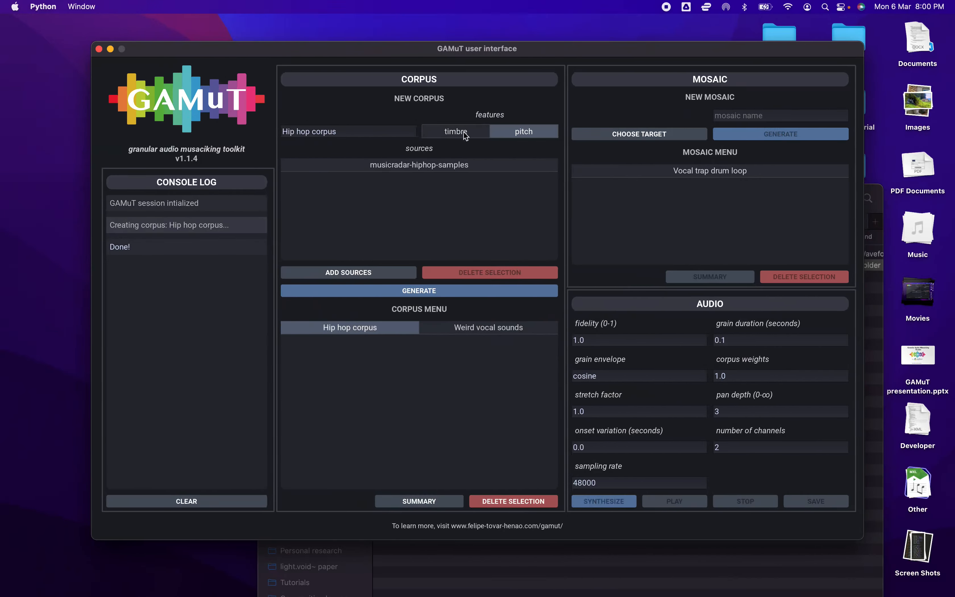
pyautogui.click(620, 134)
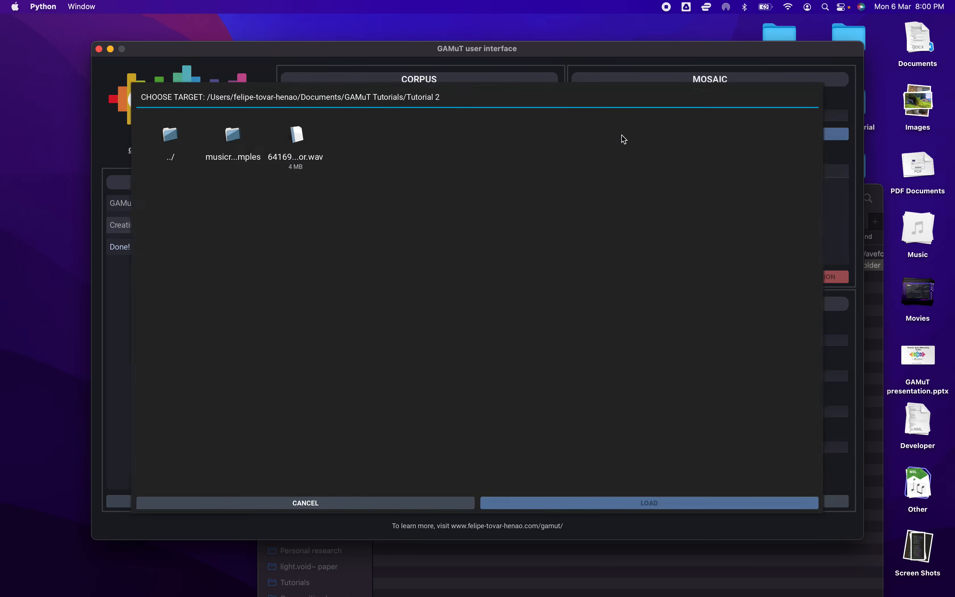
pyautogui.click(296, 142)
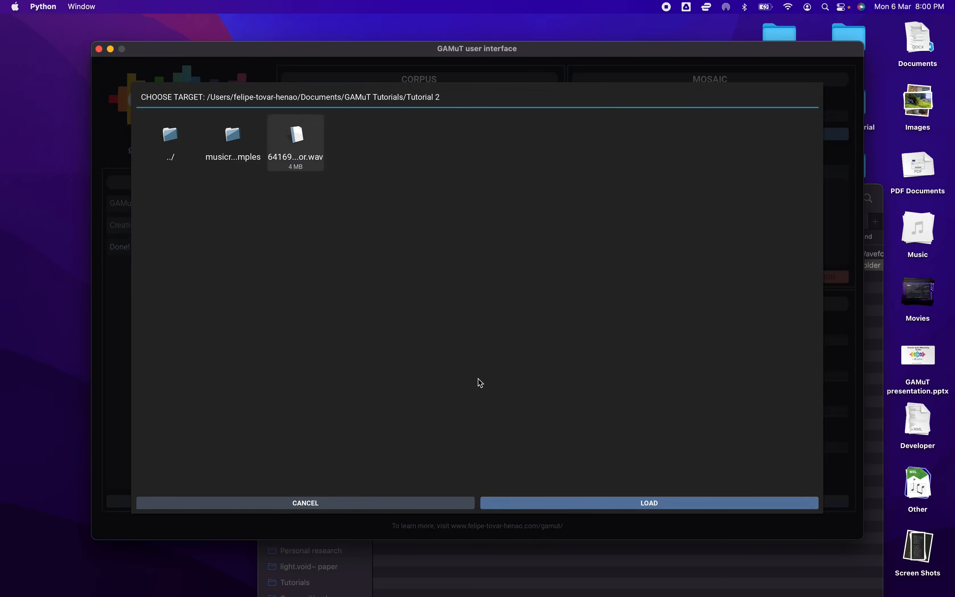
pyautogui.click(596, 502)
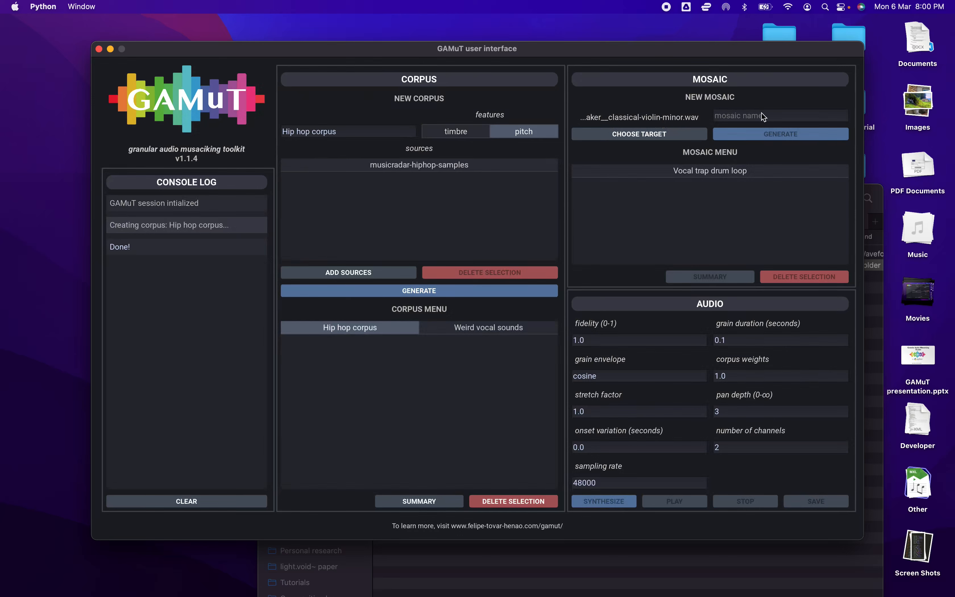
# Generate a mosaic named "Hip-hop violin" from the Hip hop corpus and synthesize its audio with the current settings
pyautogui.write('Hip-hop violin')
pyautogui.click(758, 132)
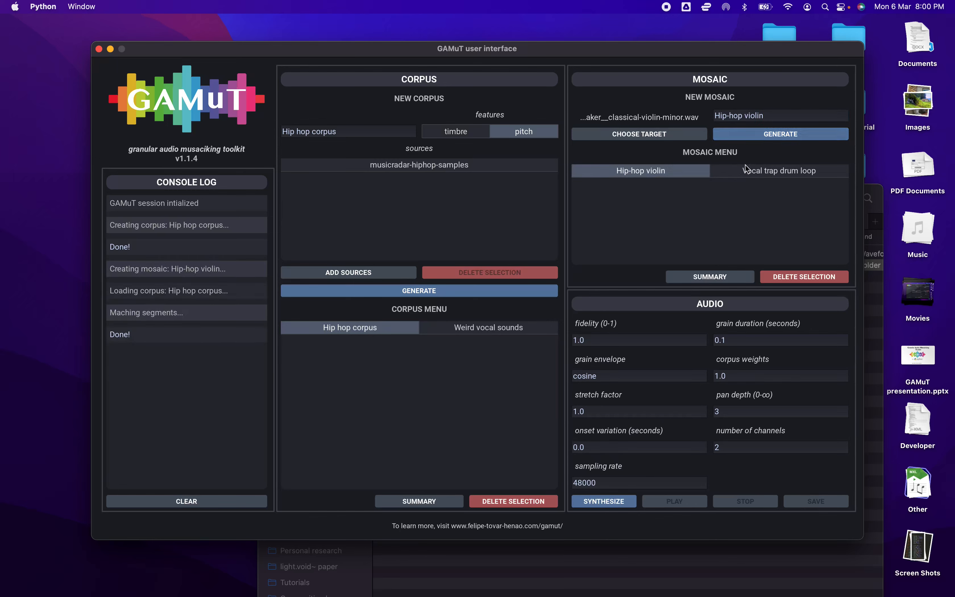
pyautogui.click(608, 501)
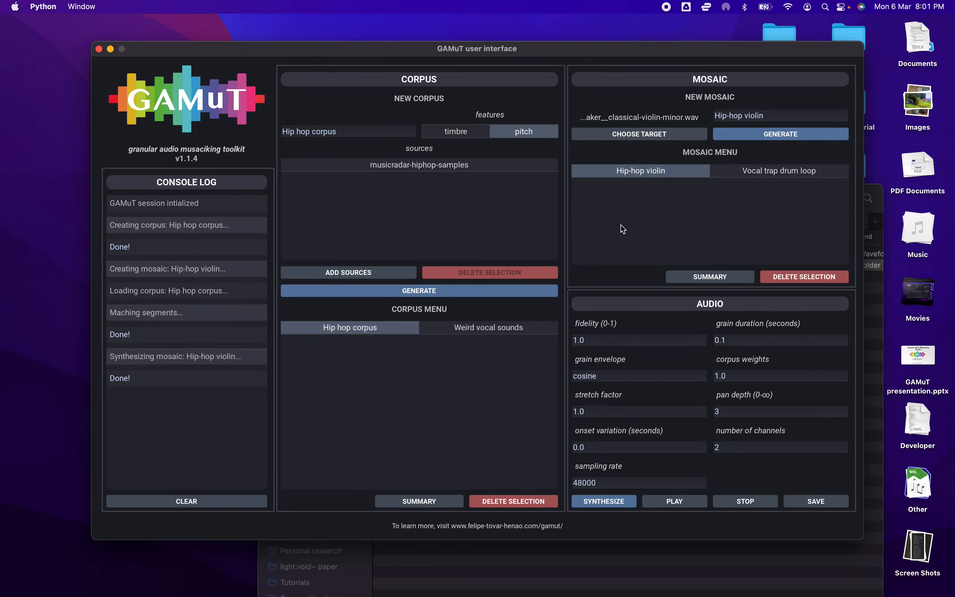
pyautogui.hotkey('ctrl', 'Right')
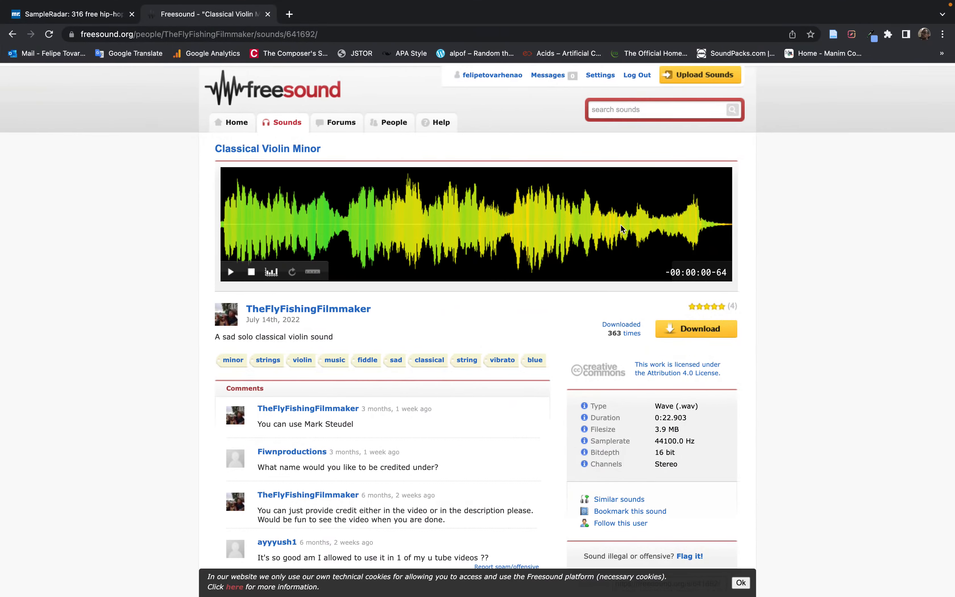
pyautogui.hotkey('ctrl', 'Left')
pyautogui.hotkey('ctrl', 'Right')
pyautogui.hotkey('ctrl', 'Left')
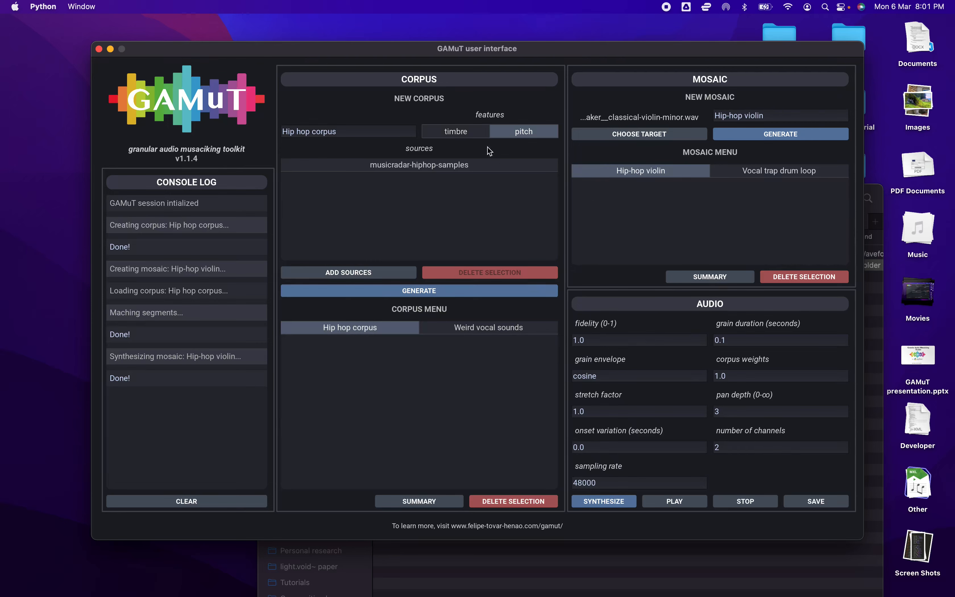
# Generate a second corpus from musicradar-hiphop-samples with both timbre and pitch features, named "Hip hop corpus (timbre+pitch)"
pyautogui.click(457, 135)
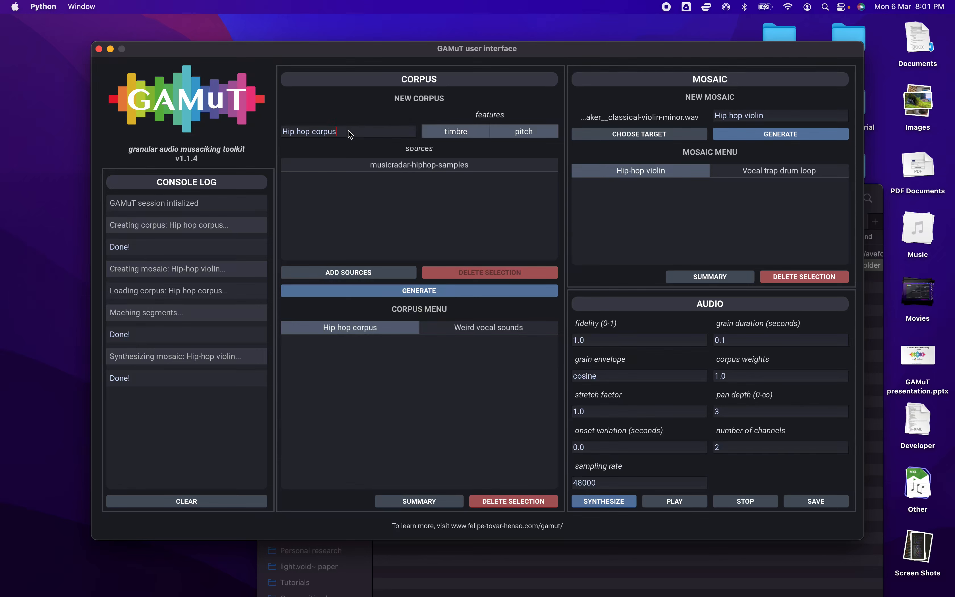
pyautogui.write('mbre+pitch')
pyautogui.click(424, 292)
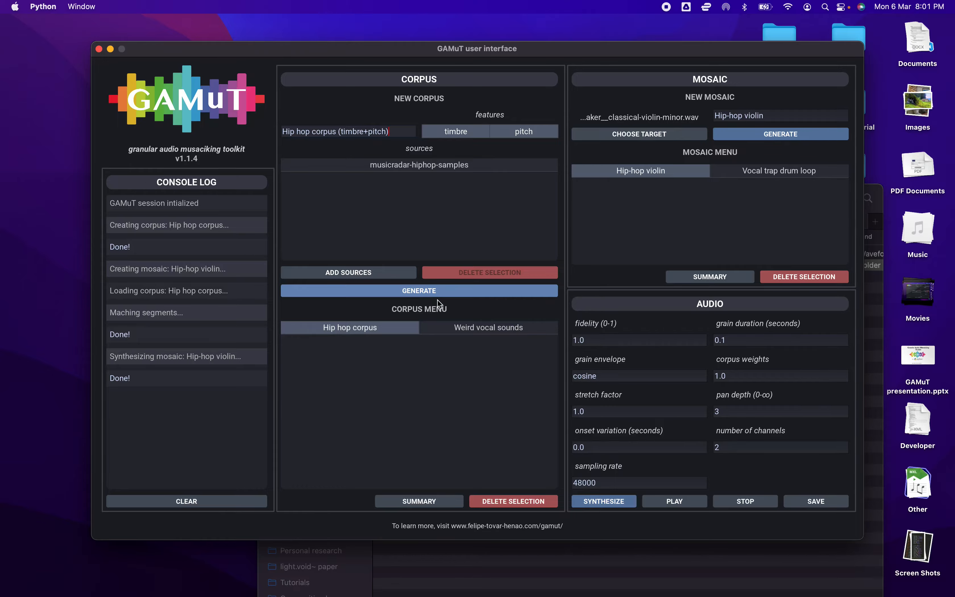
pyautogui.hotkey('ctrl', 'Right')
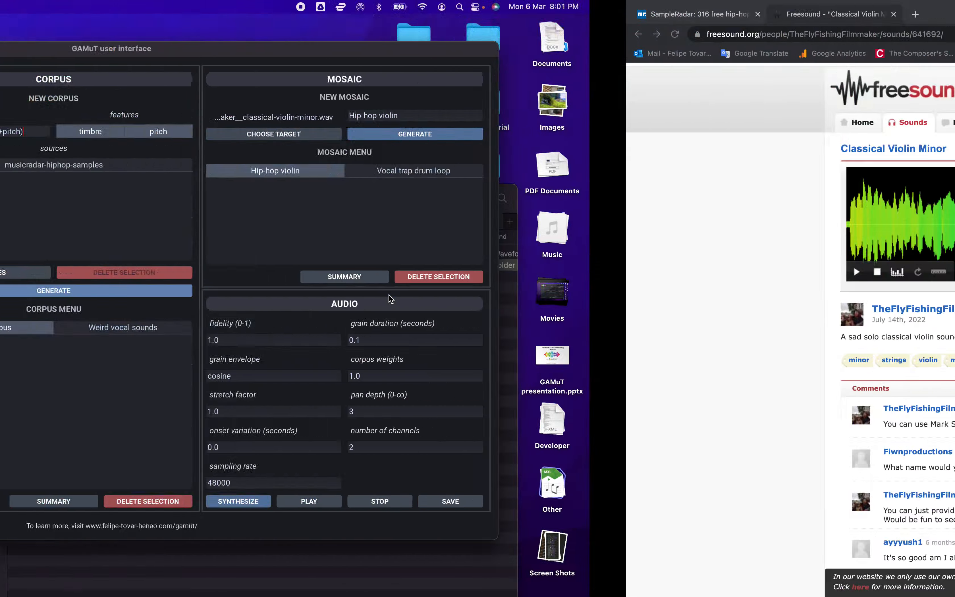
pyautogui.hotkey('ctrl', 'Left')
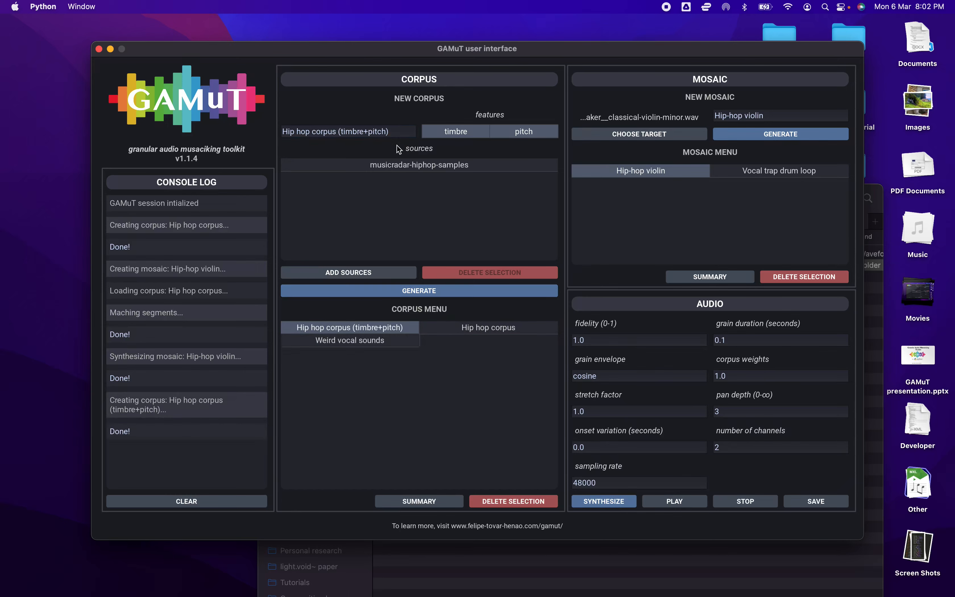
# Generate a mosaic named "Hip-hop violin (timbre+pitch)" from the timbre+pitch corpus and synthesize its audio
pyautogui.click(766, 116)
pyautogui.write('(timbre+pitch)')
pyautogui.click(765, 135)
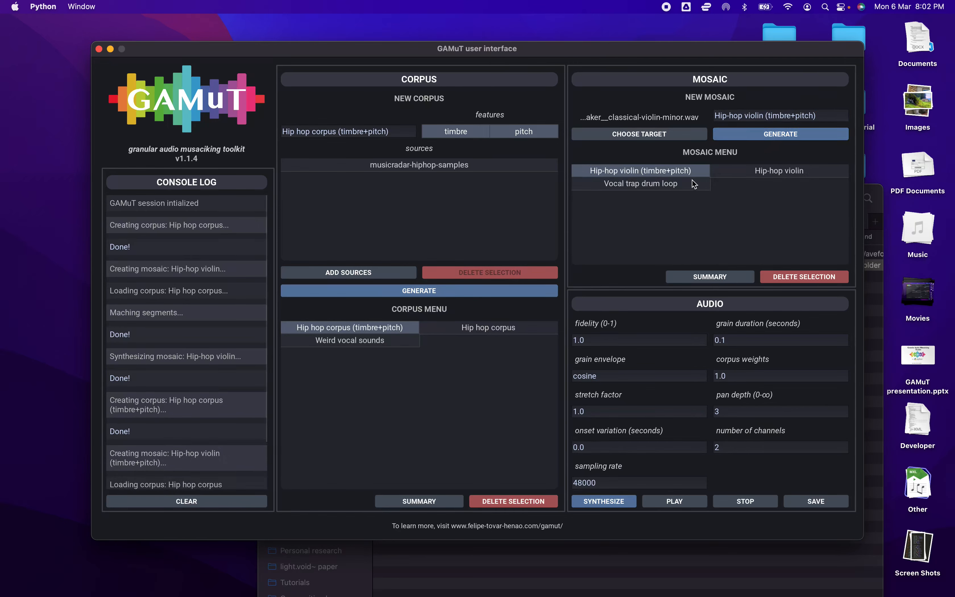
pyautogui.click(616, 497)
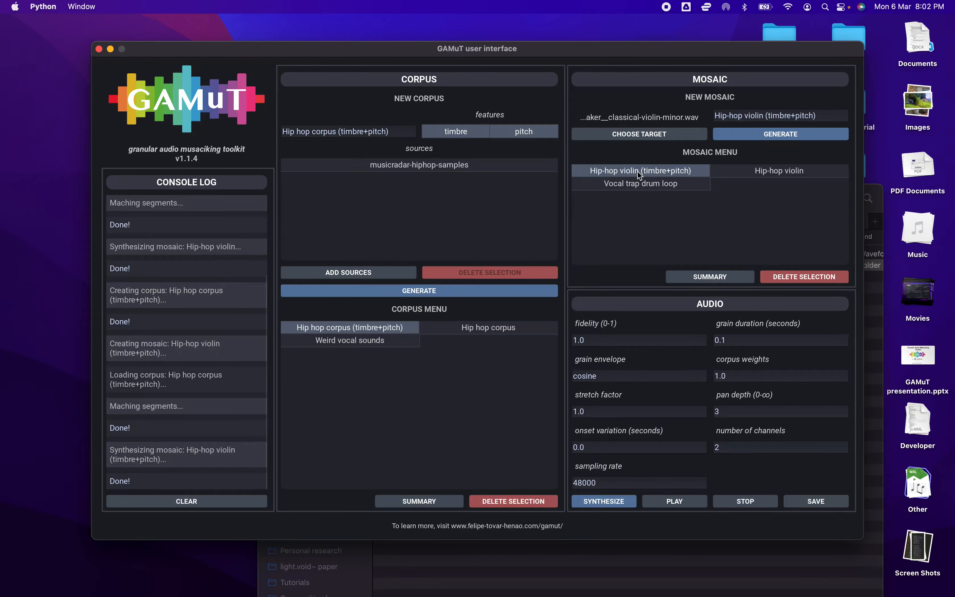
pyautogui.hotkey('ctrl', 'Right')
pyautogui.hotkey('ctrl', 'Left')
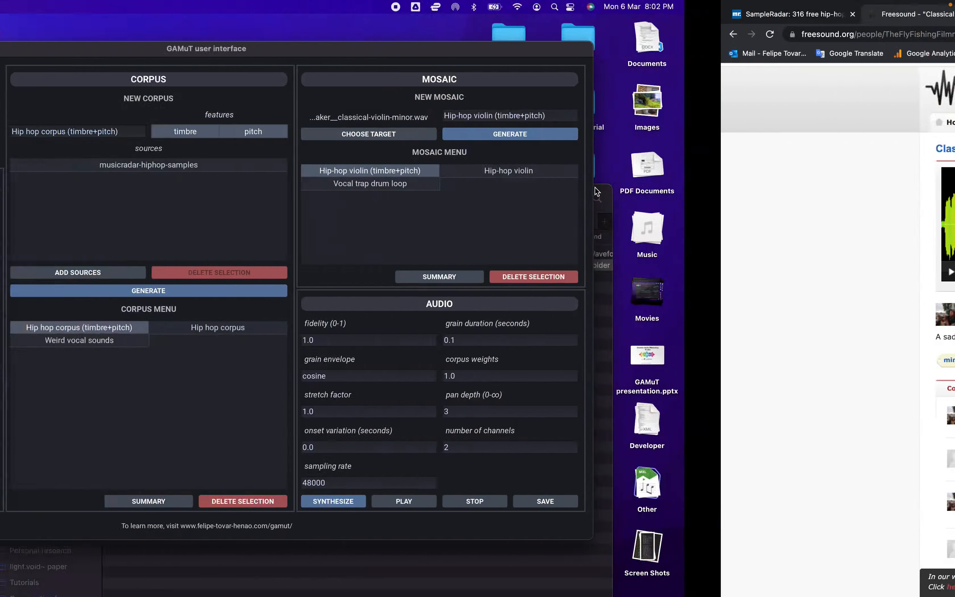